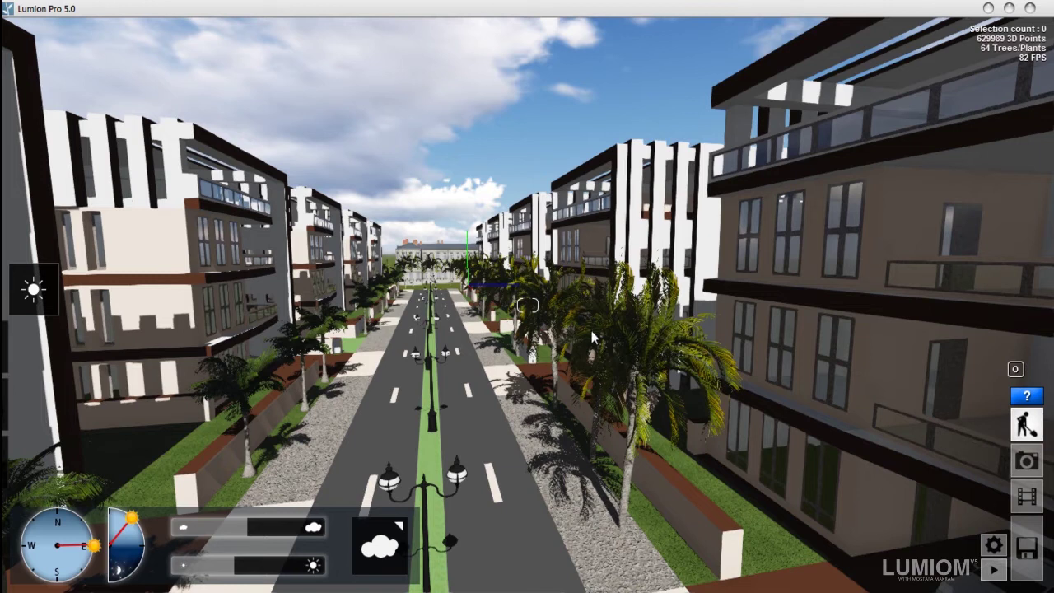
# Step: Go from the street scene through the Files screen into movie mode for the '1 - Flythrough' clip
pyautogui.click(357, 289)
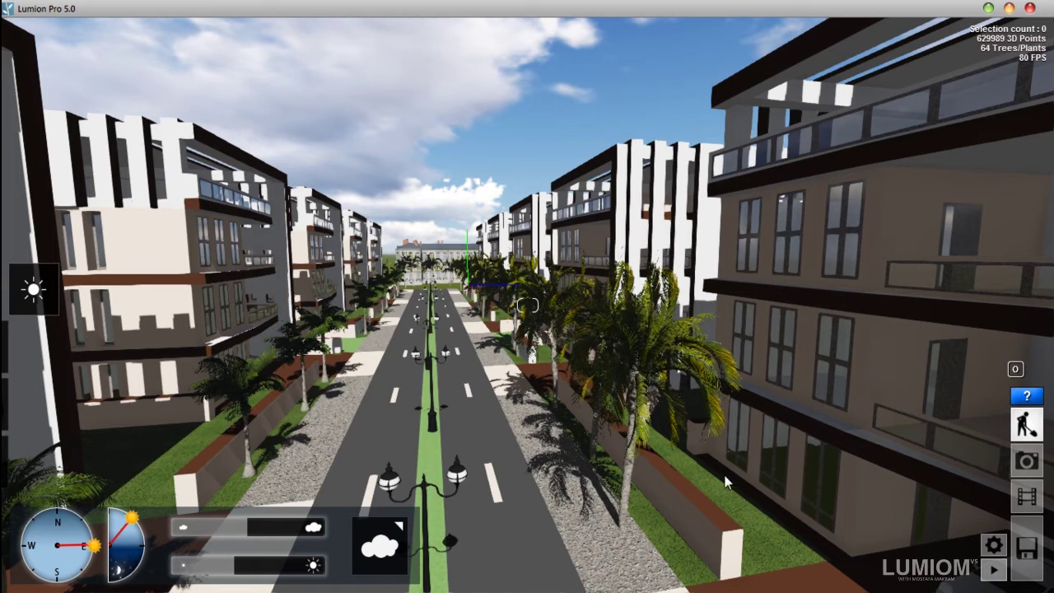
pyautogui.click(1028, 541)
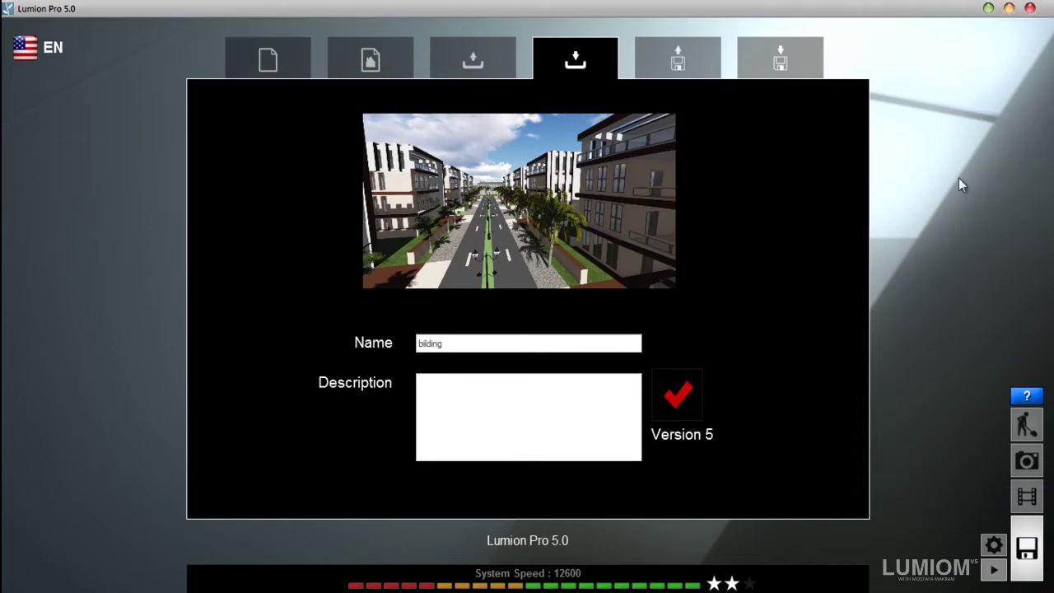
pyautogui.click(1028, 499)
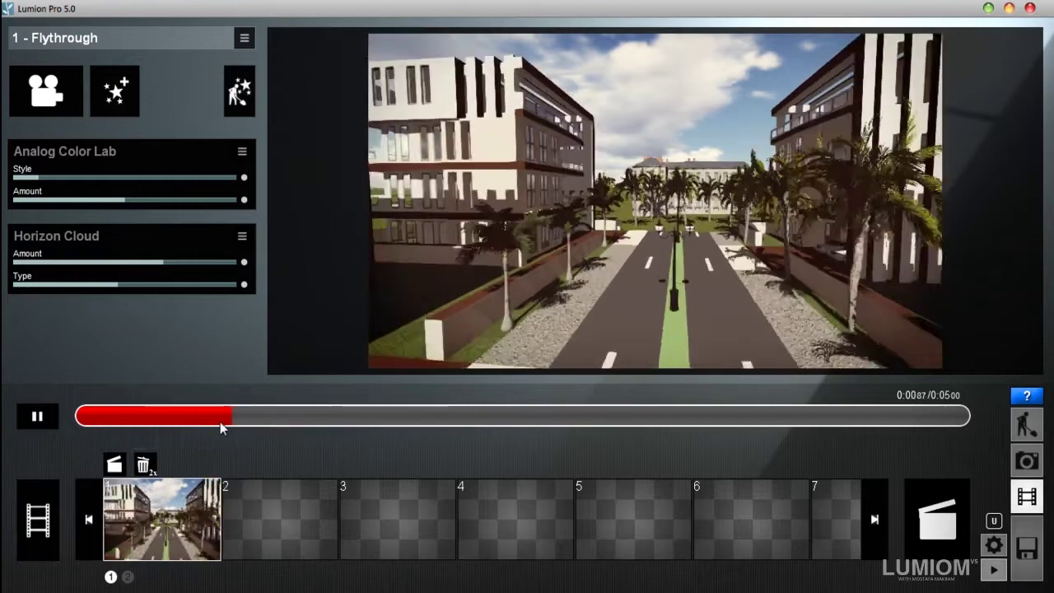
# Step: Pause the preview and remove the Analog Color Lab and Horizon Cloud effects
pyautogui.click(37, 420)
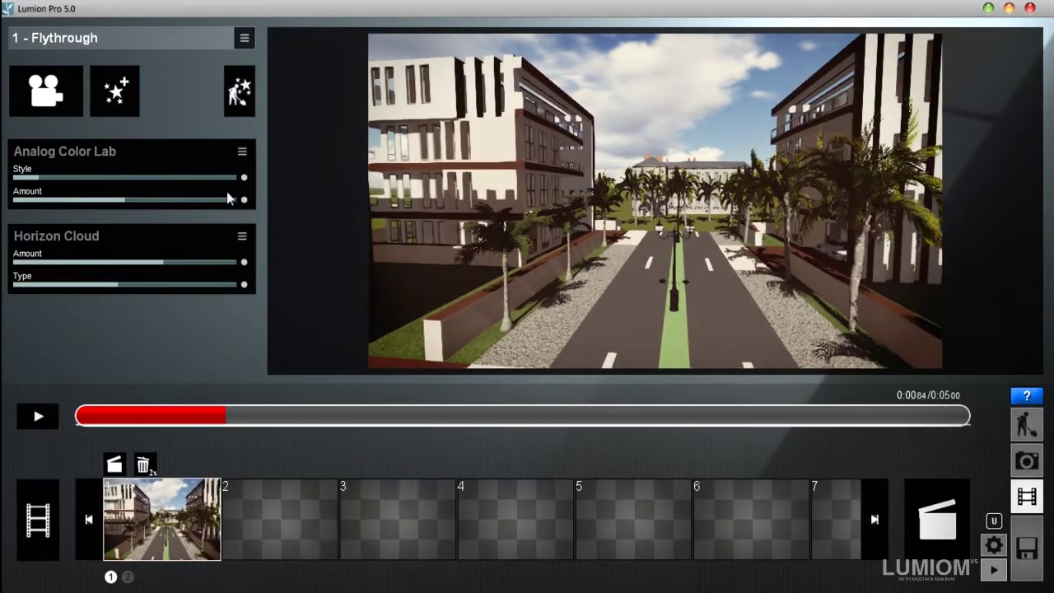
pyautogui.click(242, 152)
pyautogui.click(247, 125)
pyautogui.click(243, 152)
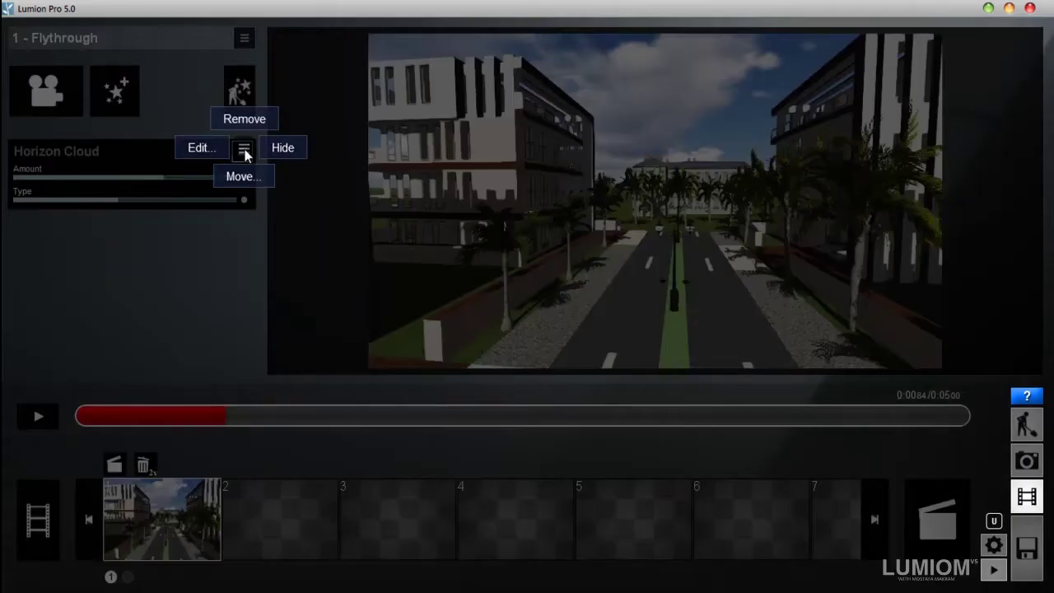
pyautogui.click(243, 119)
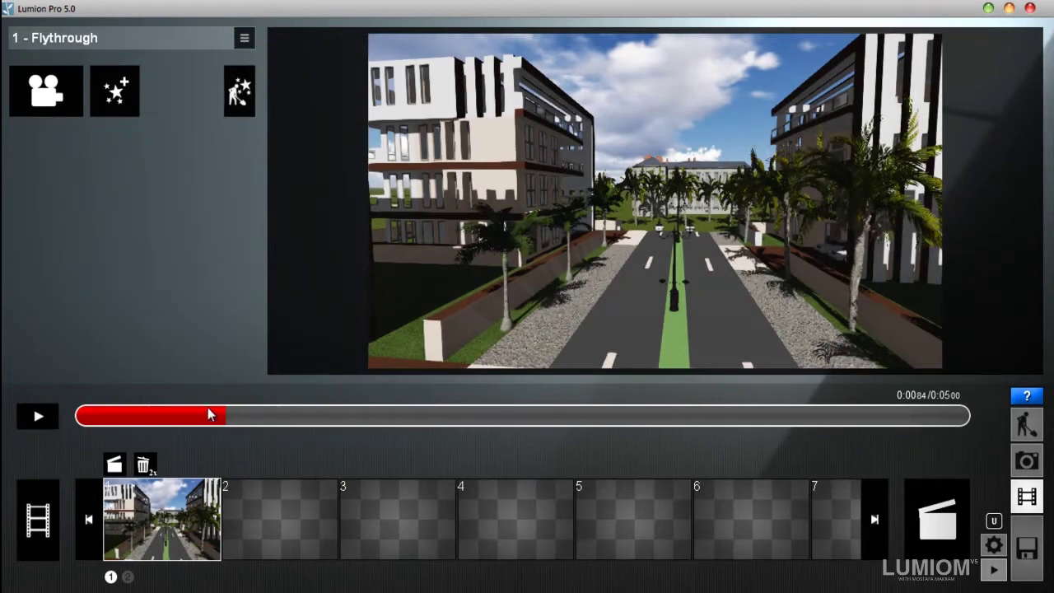
# Step: Rewind the effect-free flythrough near its start, play it, then pause
pyautogui.moveTo(208, 413); pyautogui.dragTo(95, 416)
pyautogui.click(55, 416)
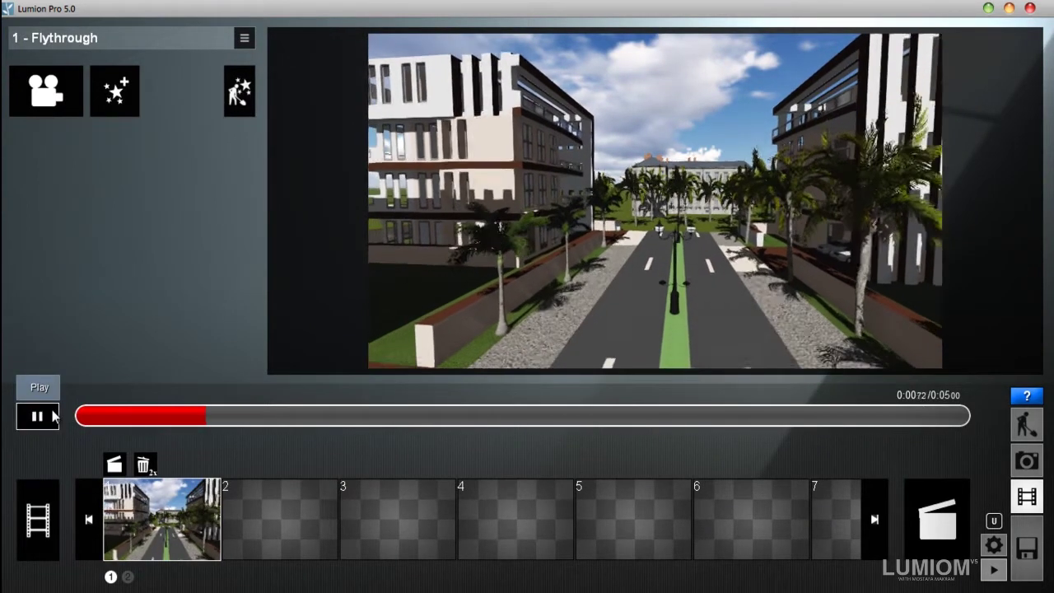
pyautogui.click(54, 416)
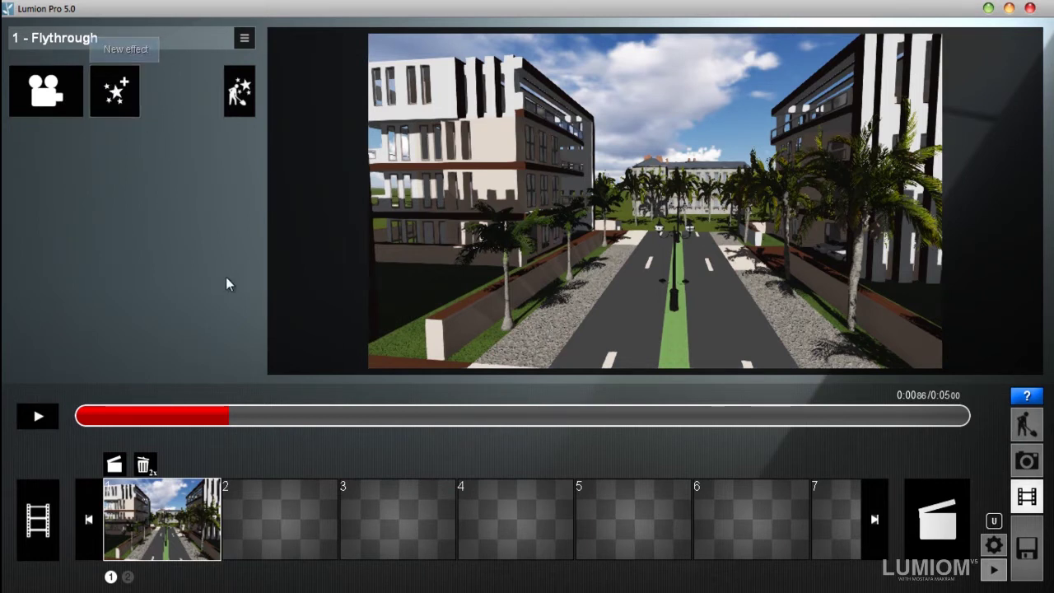
pyautogui.moveTo(244, 415)
pyautogui.mouseDown()
pyautogui.moveTo(613, 416)
pyautogui.moveTo(136, 424)
pyautogui.moveTo(253, 424)
pyautogui.mouseUp()
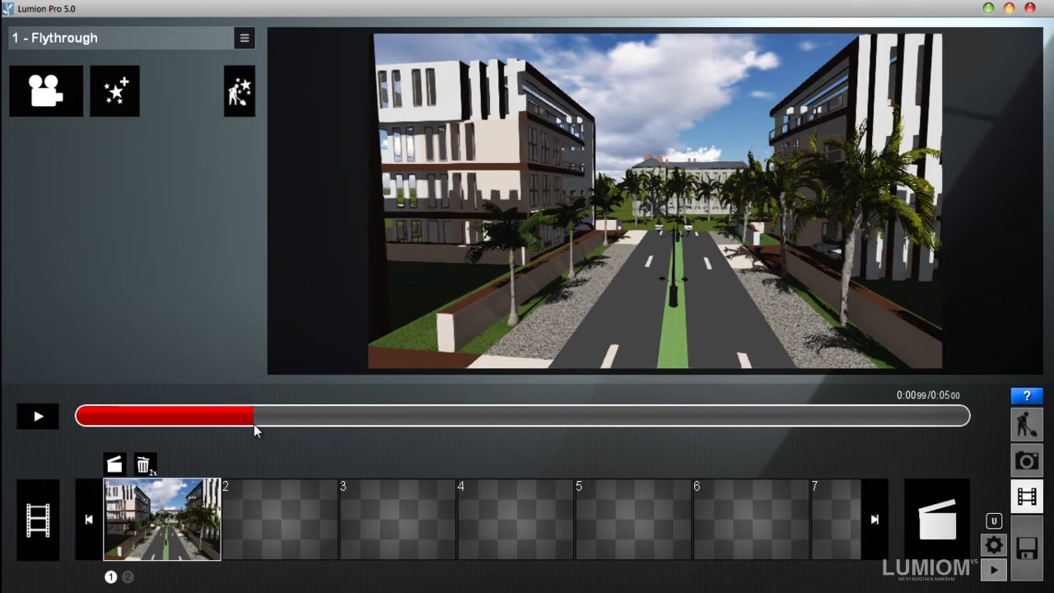
pyautogui.moveTo(253, 424); pyautogui.dragTo(605, 407)
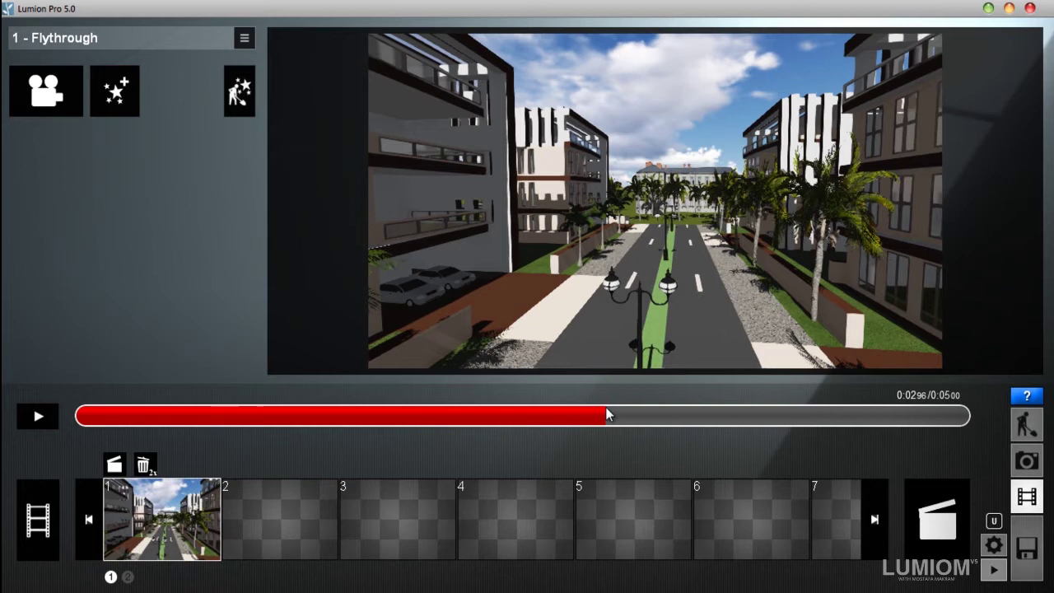
pyautogui.moveTo(606, 411); pyautogui.dragTo(558, 416)
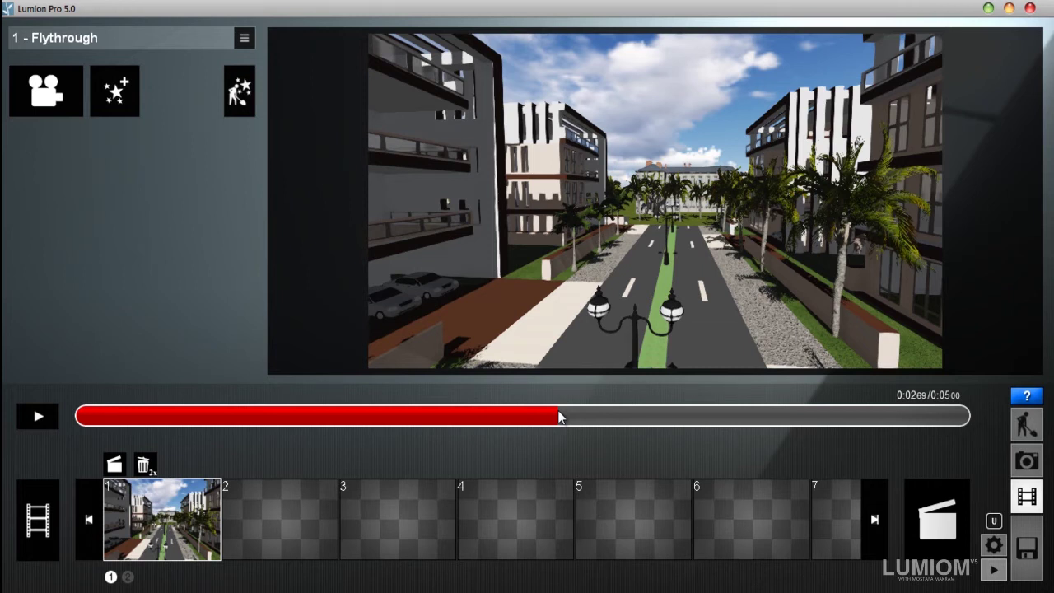
pyautogui.moveTo(559, 415); pyautogui.dragTo(333, 419)
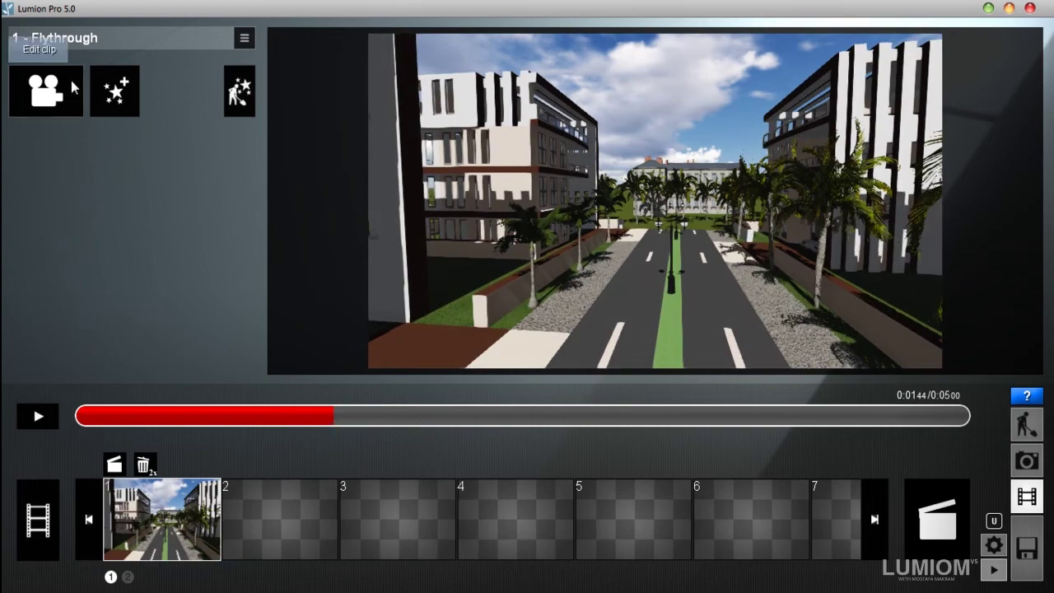
pyautogui.click(114, 85)
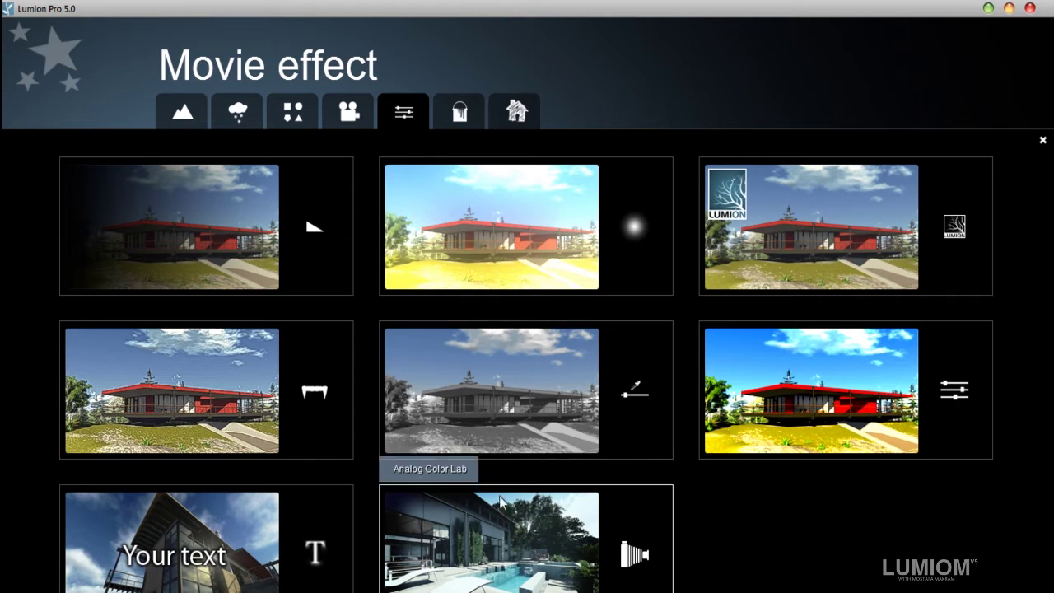
# Step: Add Selective saturation and try Color selection values and Saturation from 0.3 to about 0.55
pyautogui.click(486, 368)
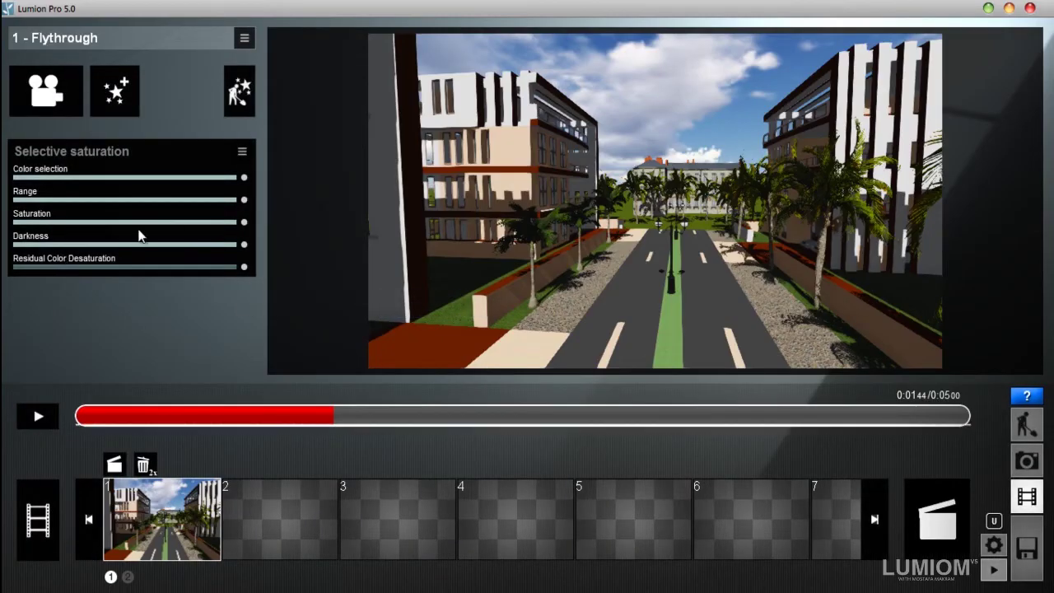
pyautogui.moveTo(119, 177); pyautogui.dragTo(26, 180)
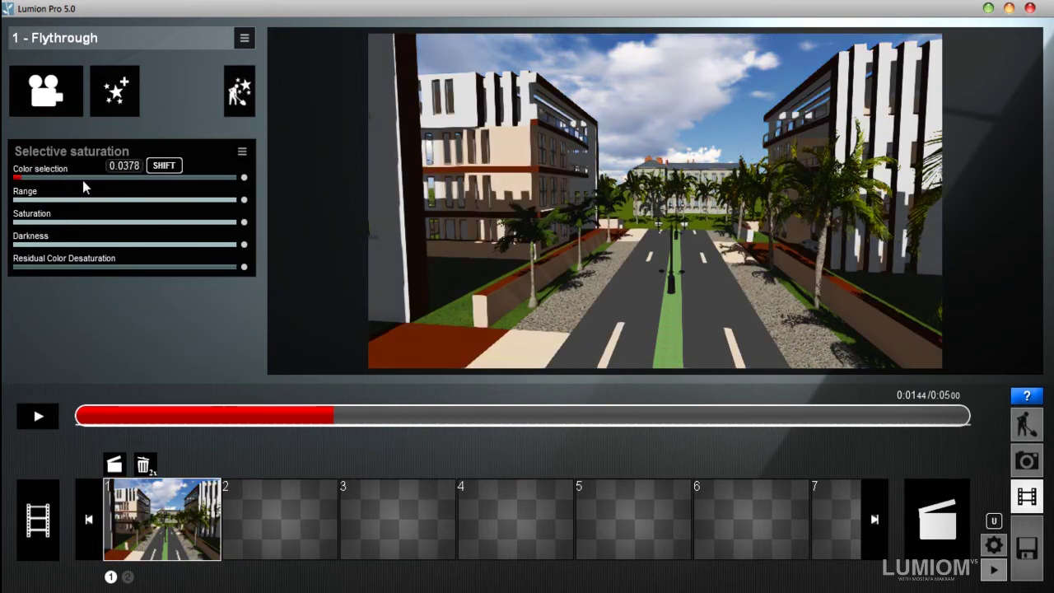
pyautogui.moveTo(180, 179)
pyautogui.mouseDown()
pyautogui.moveTo(196, 182)
pyautogui.moveTo(111, 189)
pyautogui.mouseUp()
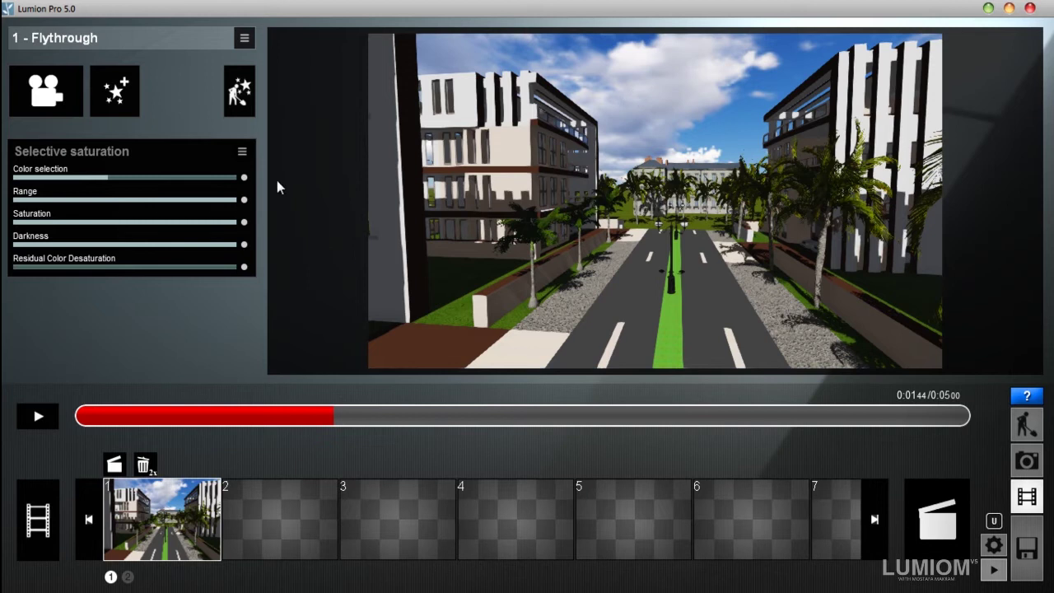
pyautogui.moveTo(123, 177)
pyautogui.mouseDown()
pyautogui.moveTo(52, 179)
pyautogui.moveTo(91, 187)
pyautogui.mouseUp()
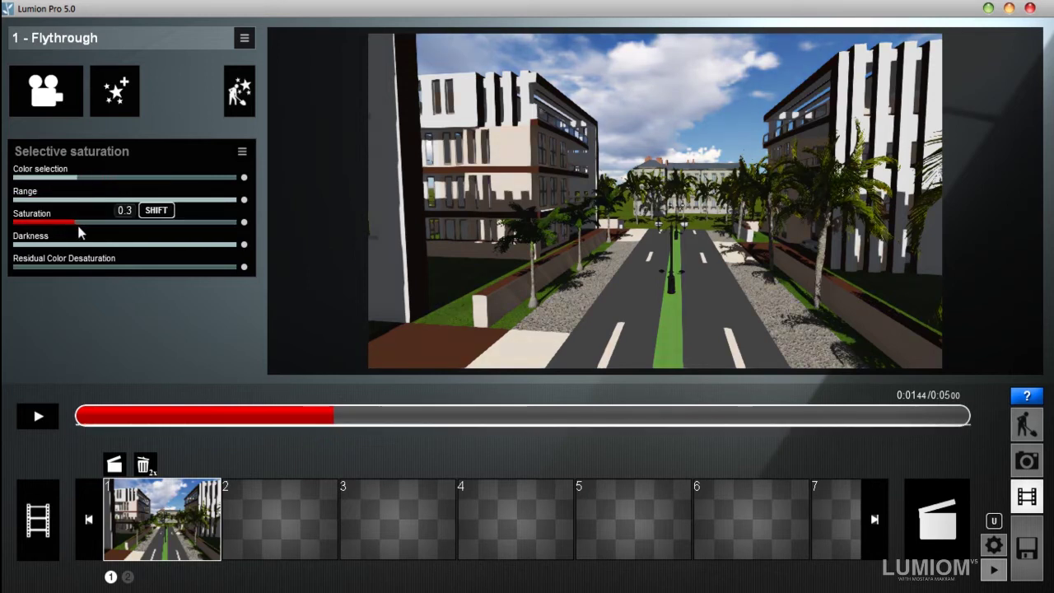
pyautogui.moveTo(80, 233); pyautogui.dragTo(138, 232)
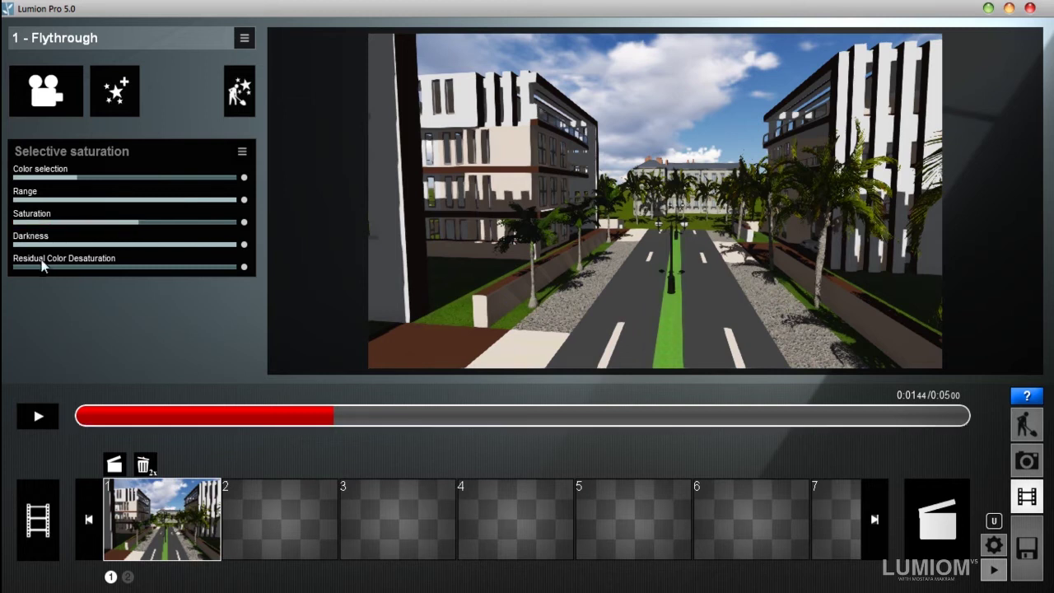
# Step: Lower Darkness, raise Color selection to 0.8, then remove the Selective saturation effect
pyautogui.moveTo(78, 244); pyautogui.dragTo(103, 246)
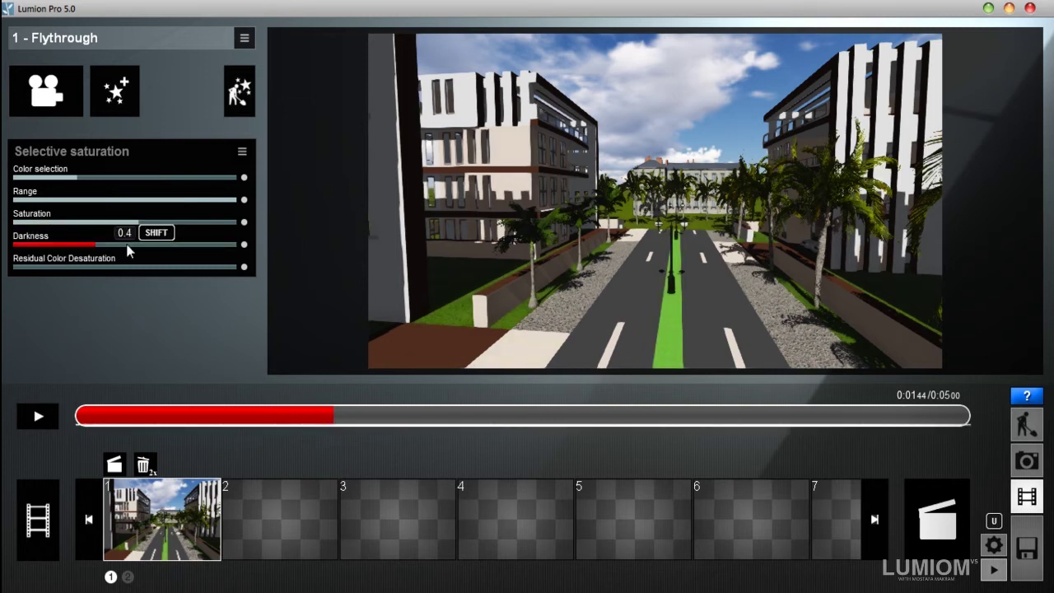
pyautogui.moveTo(97, 182)
pyautogui.mouseDown()
pyautogui.moveTo(189, 182)
pyautogui.moveTo(123, 180)
pyautogui.mouseUp()
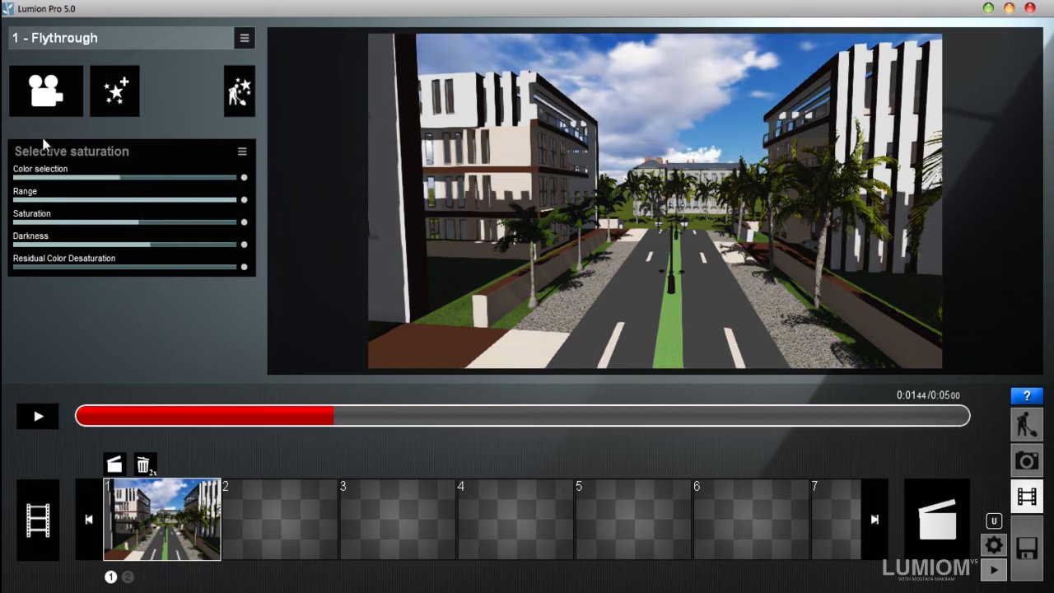
pyautogui.click(241, 152)
pyautogui.click(238, 117)
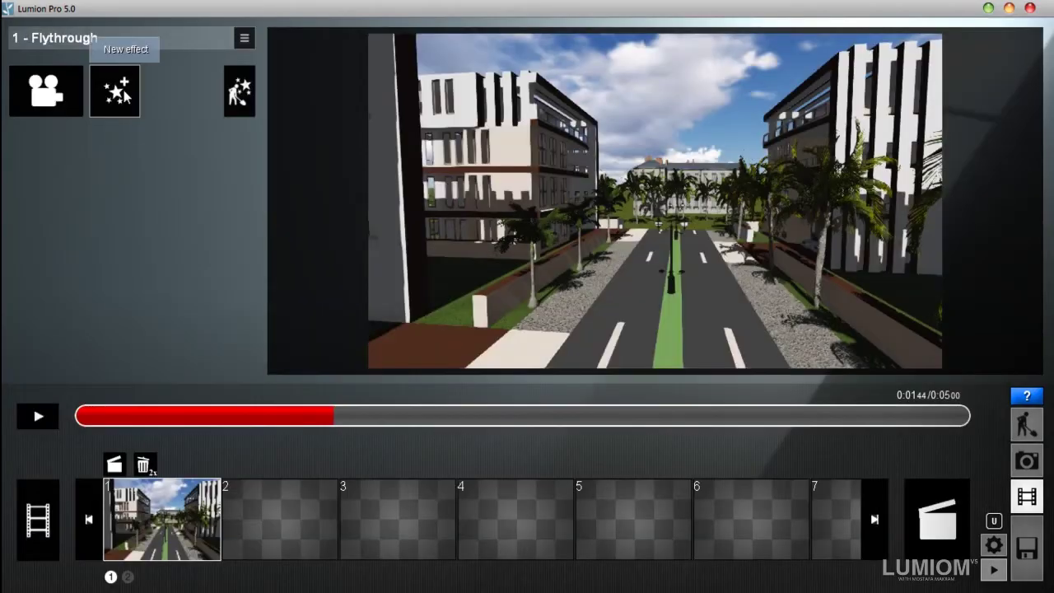
# Step: Add Analog Color Lab to the clip and raise its Style to about 1.8
pyautogui.click(115, 91)
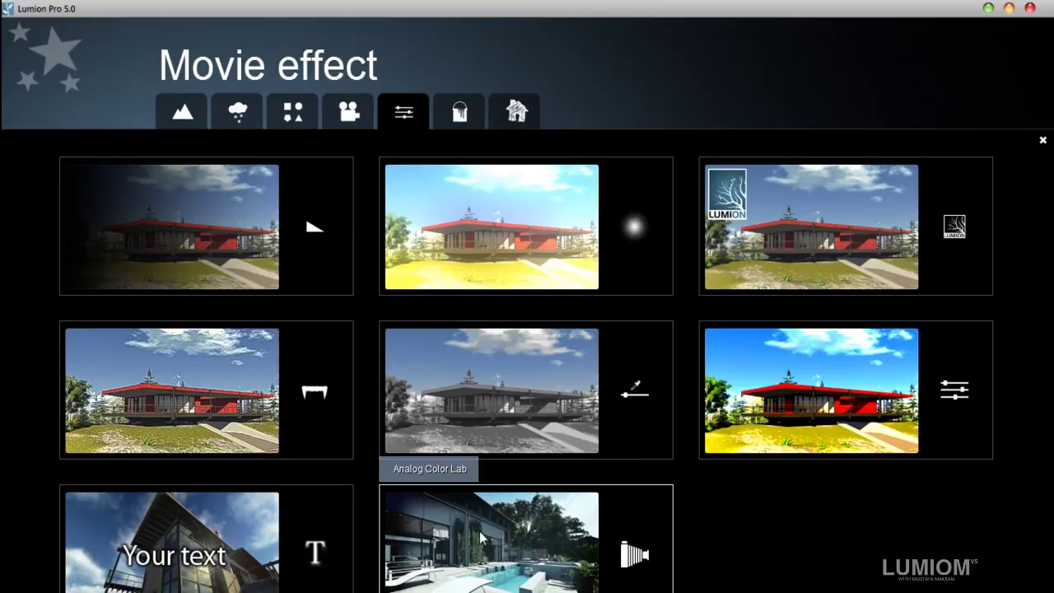
pyautogui.click(482, 535)
pyautogui.moveTo(33, 174); pyautogui.dragTo(177, 179)
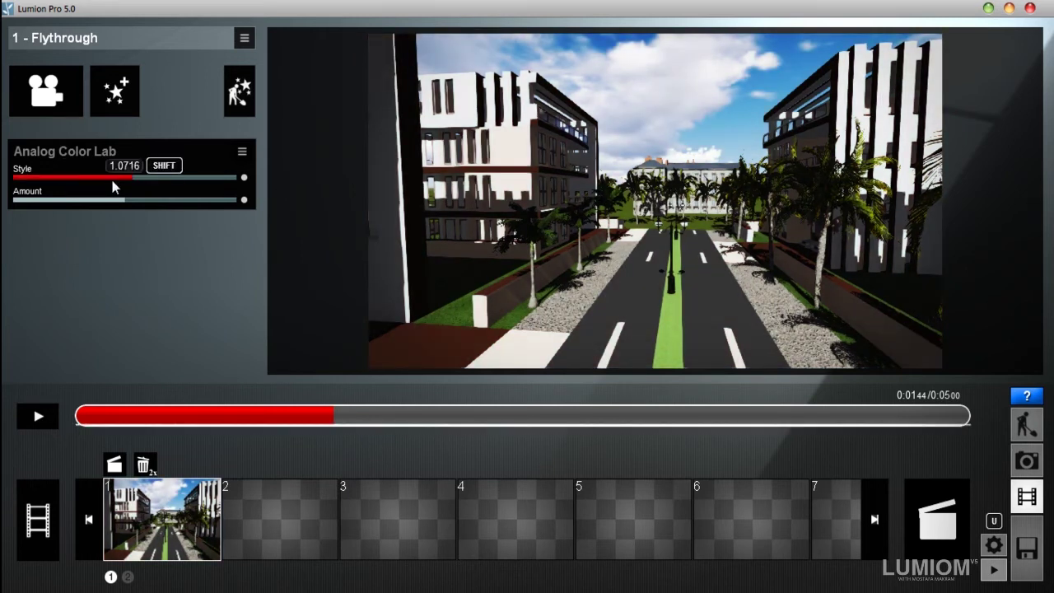
pyautogui.moveTo(136, 181); pyautogui.dragTo(790, 185)
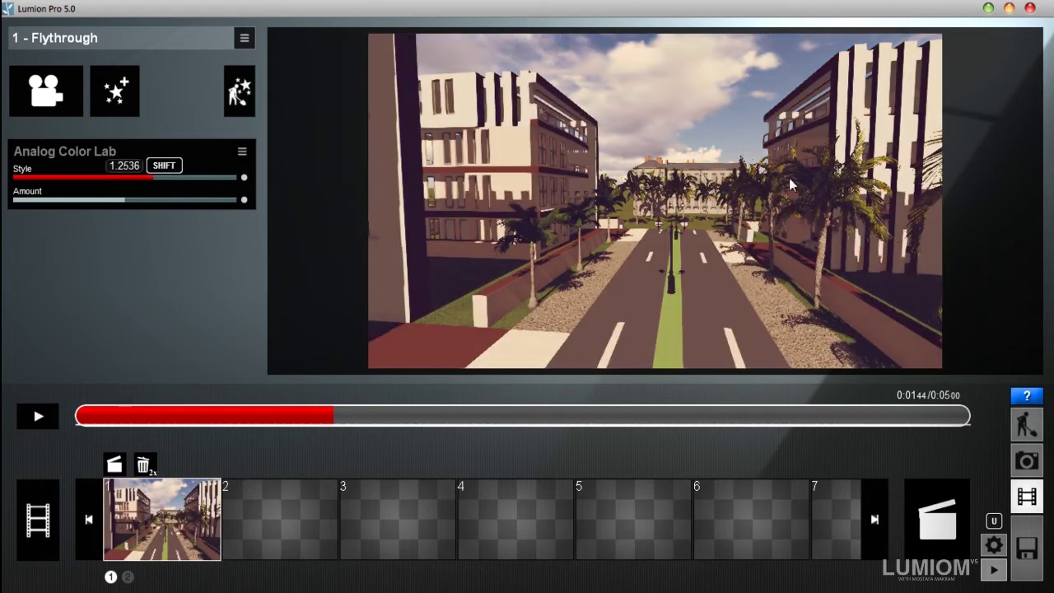
pyautogui.moveTo(164, 178)
pyautogui.mouseDown()
pyautogui.moveTo(200, 178)
pyautogui.moveTo(181, 178)
pyautogui.mouseUp()
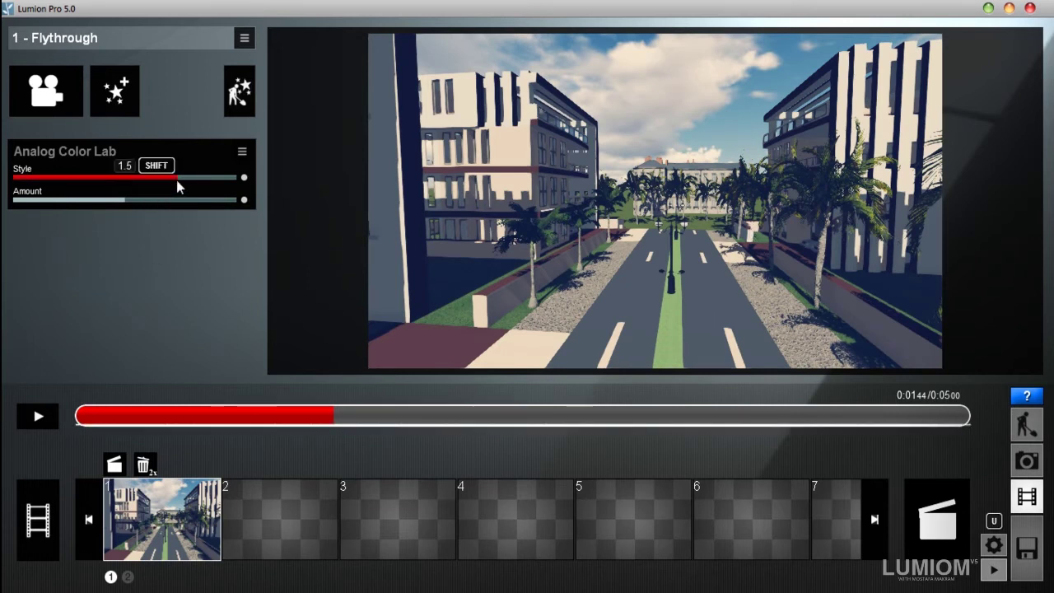
pyautogui.moveTo(176, 180)
pyautogui.mouseDown()
pyautogui.moveTo(221, 186)
pyautogui.moveTo(195, 183)
pyautogui.moveTo(206, 182)
pyautogui.mouseUp()
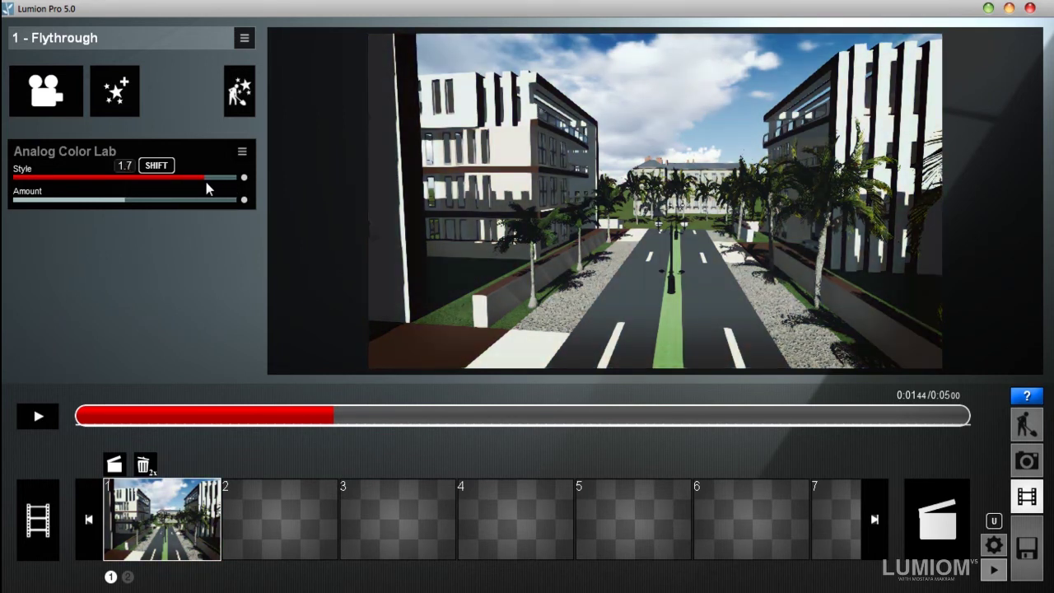
pyautogui.click(244, 151)
# Step: Swap Analog Color Lab for Color correction with Contrast 0.7 and Brightness 0.5
pyautogui.click(244, 115)
pyautogui.click(116, 91)
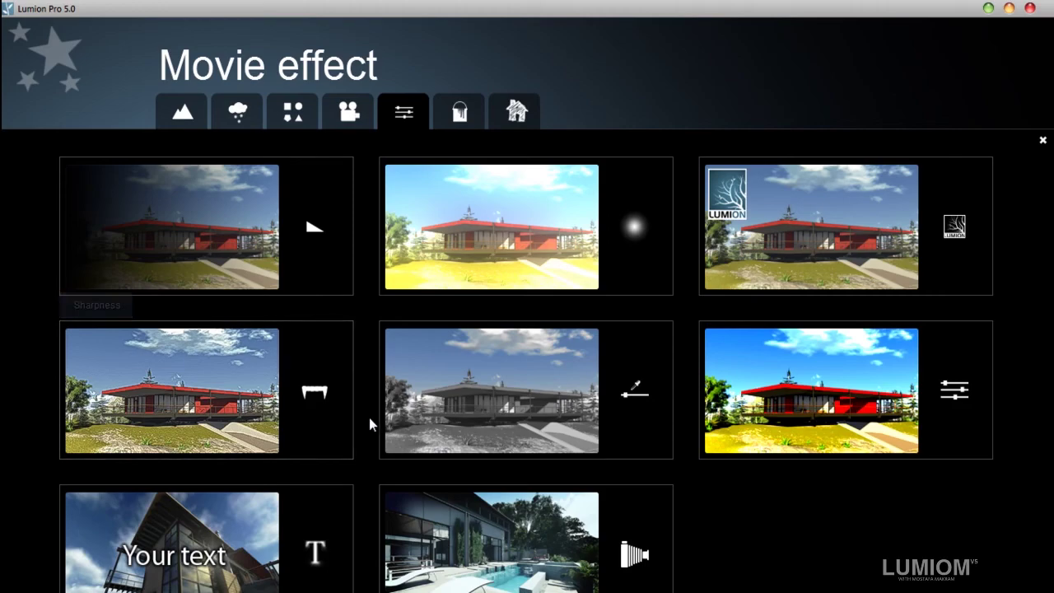
pyautogui.click(787, 386)
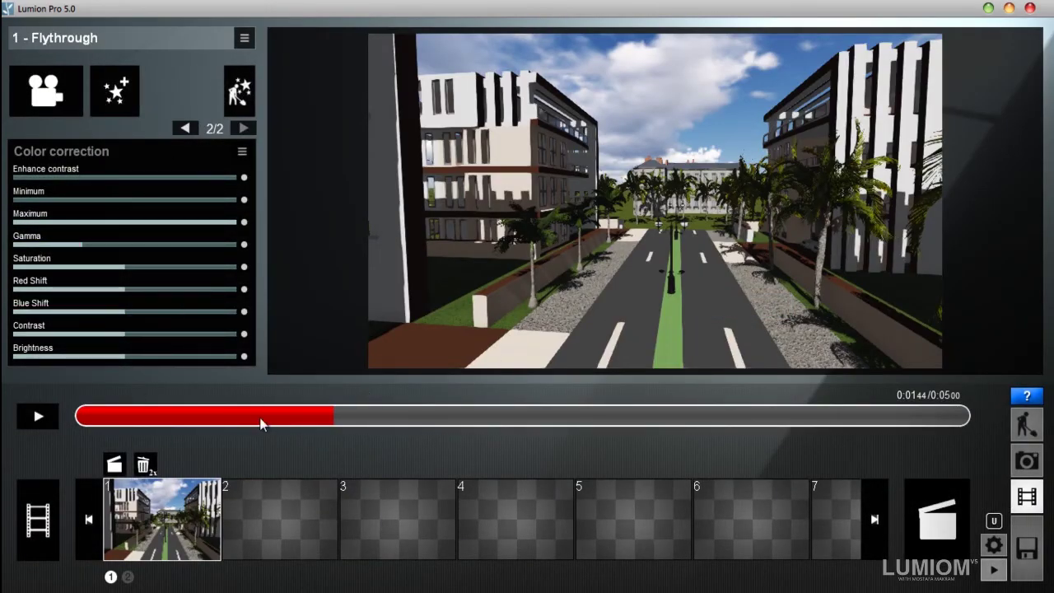
pyautogui.moveTo(123, 334)
pyautogui.moveTo(129, 332); pyautogui.dragTo(163, 336)
pyautogui.moveTo(134, 363)
pyautogui.mouseDown()
pyautogui.moveTo(172, 357)
pyautogui.moveTo(129, 359)
pyautogui.mouseUp()
# Step: Set Gamma about 0.8, Enhance contrast 0.2, Minimum 0.3, Saturation 1.5, and 0.2 blue/red shift
pyautogui.moveTo(83, 244)
pyautogui.mouseDown()
pyautogui.moveTo(116, 245)
pyautogui.moveTo(137, 275)
pyautogui.moveTo(195, 267)
pyautogui.moveTo(157, 273)
pyautogui.mouseUp()
pyautogui.moveTo(115, 245)
pyautogui.mouseDown()
pyautogui.moveTo(66, 247)
pyautogui.moveTo(83, 249)
pyautogui.mouseUp()
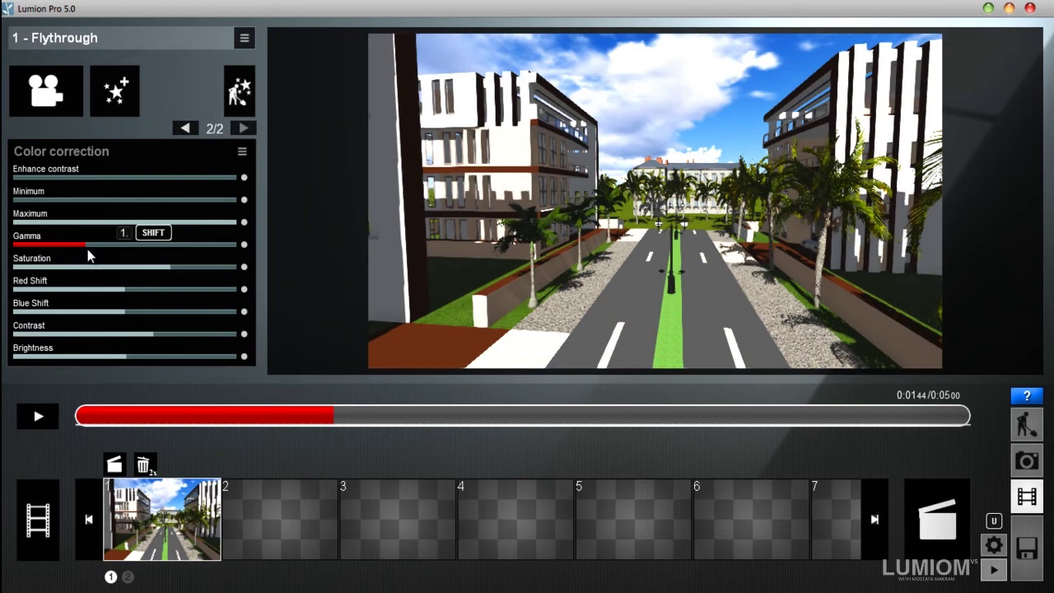
pyautogui.moveTo(44, 178); pyautogui.dragTo(56, 176)
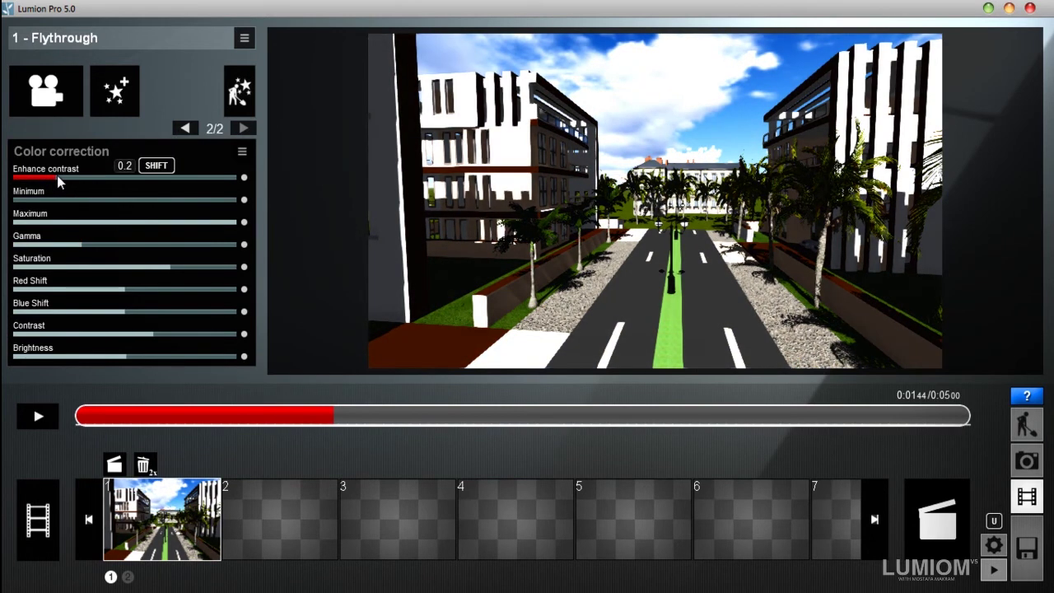
pyautogui.moveTo(34, 199)
pyautogui.mouseDown()
pyautogui.moveTo(90, 204)
pyautogui.moveTo(20, 204)
pyautogui.mouseUp()
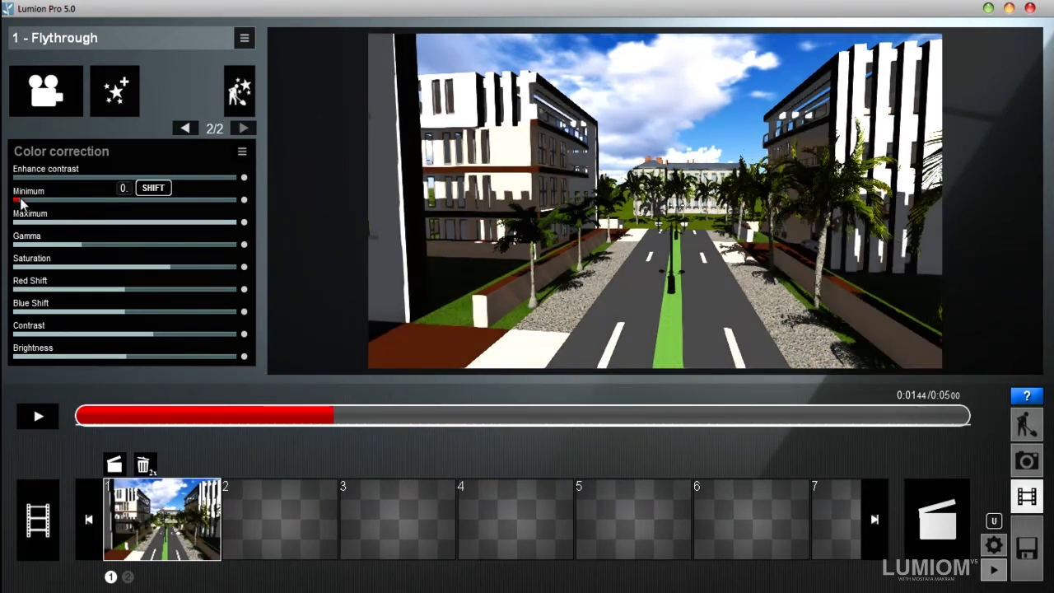
pyautogui.moveTo(172, 266)
pyautogui.moveTo(170, 268); pyautogui.dragTo(192, 265)
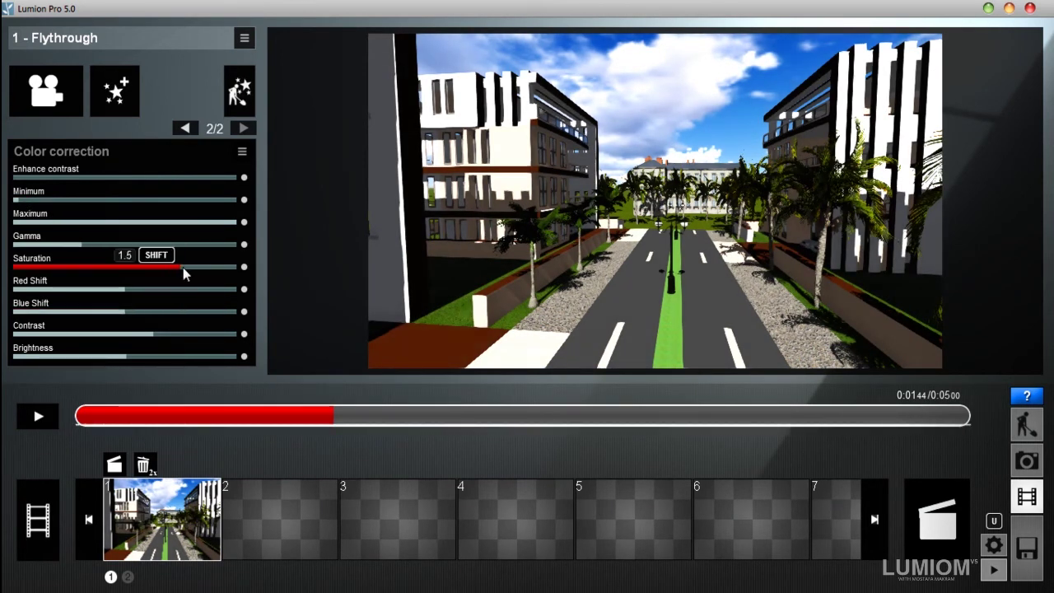
pyautogui.moveTo(127, 317)
pyautogui.mouseDown()
pyautogui.moveTo(152, 313)
pyautogui.moveTo(153, 291)
pyautogui.mouseUp()
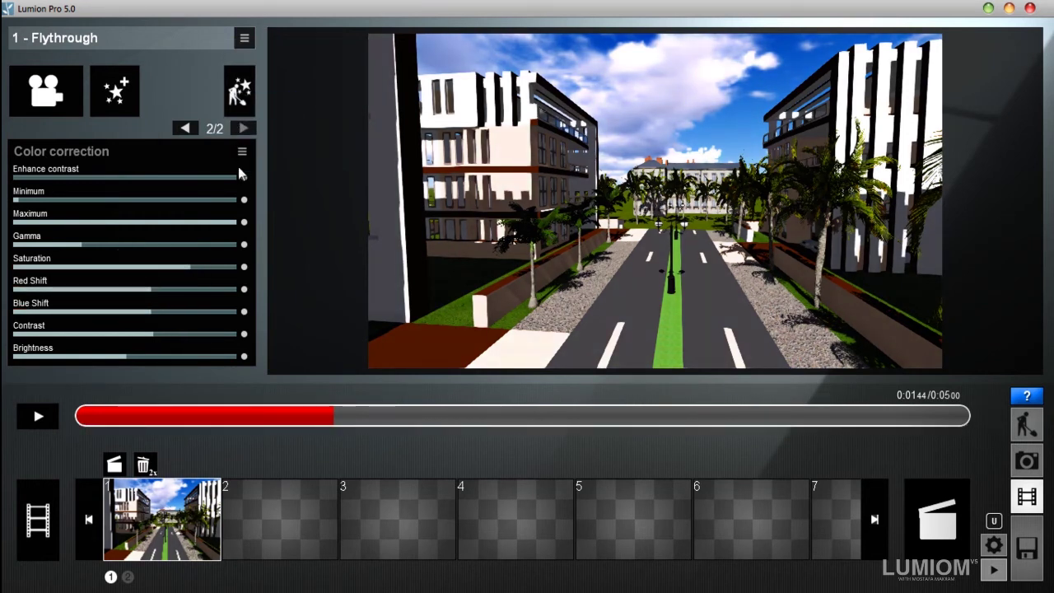
# Step: Remove the Color correction effect and bring back the movie effect library
pyautogui.click(242, 151)
pyautogui.click(248, 121)
pyautogui.click(114, 91)
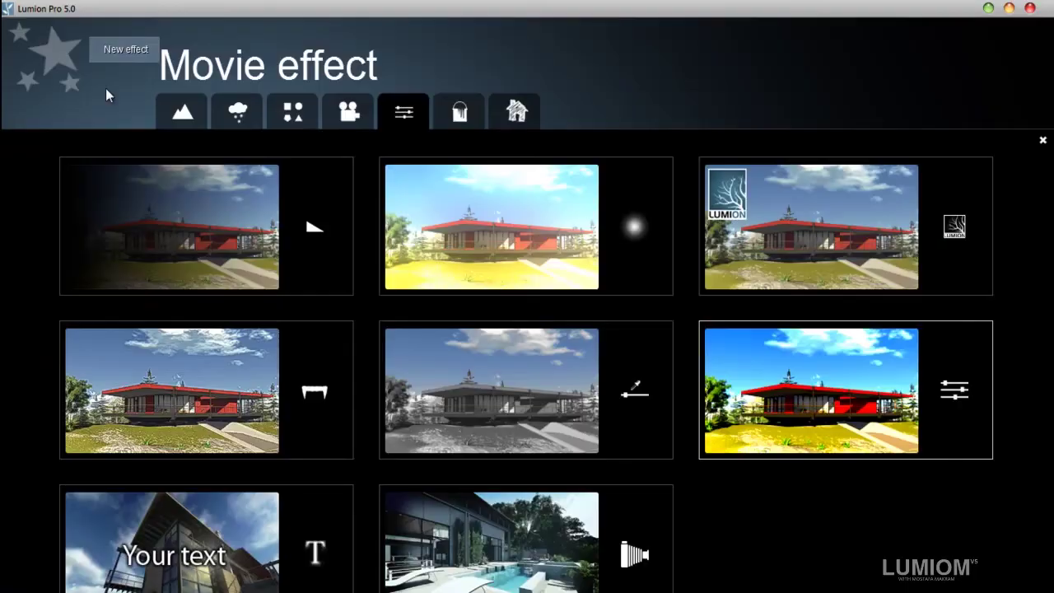
# Step: Try a Sharpness effect with increased Intensity, then remove it and reopen the effect library
pyautogui.click(213, 423)
pyautogui.moveTo(104, 173)
pyautogui.mouseDown()
pyautogui.moveTo(204, 178)
pyautogui.moveTo(27, 180)
pyautogui.moveTo(157, 177)
pyautogui.mouseUp()
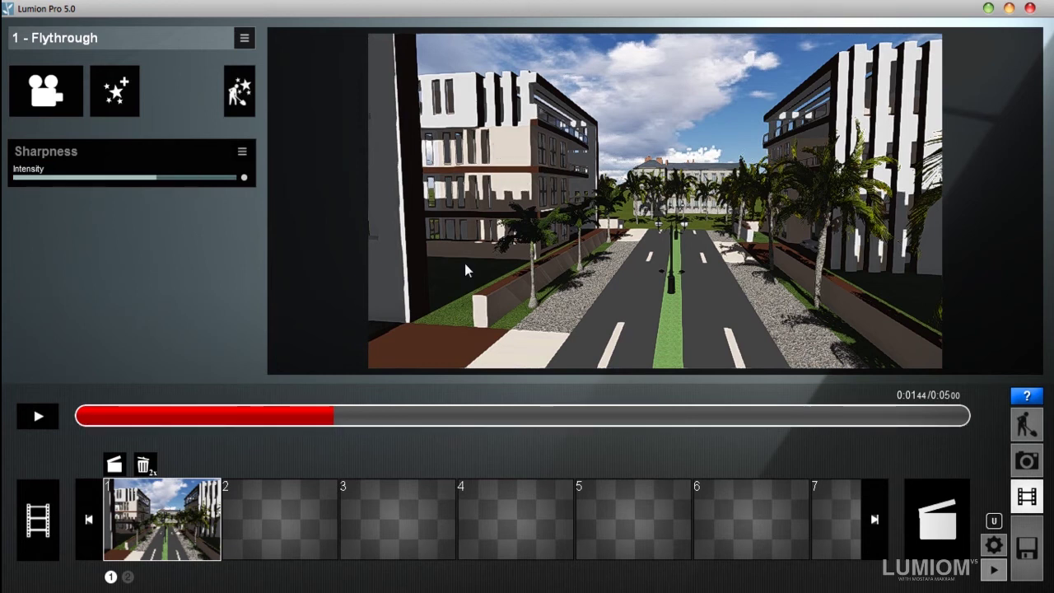
pyautogui.click(242, 151)
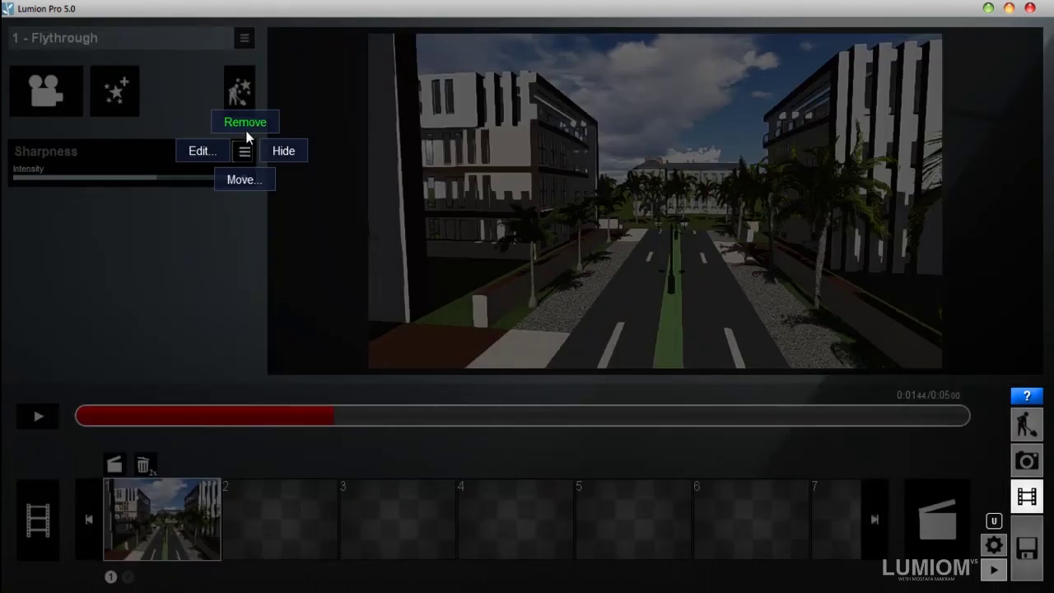
pyautogui.click(244, 125)
pyautogui.click(124, 96)
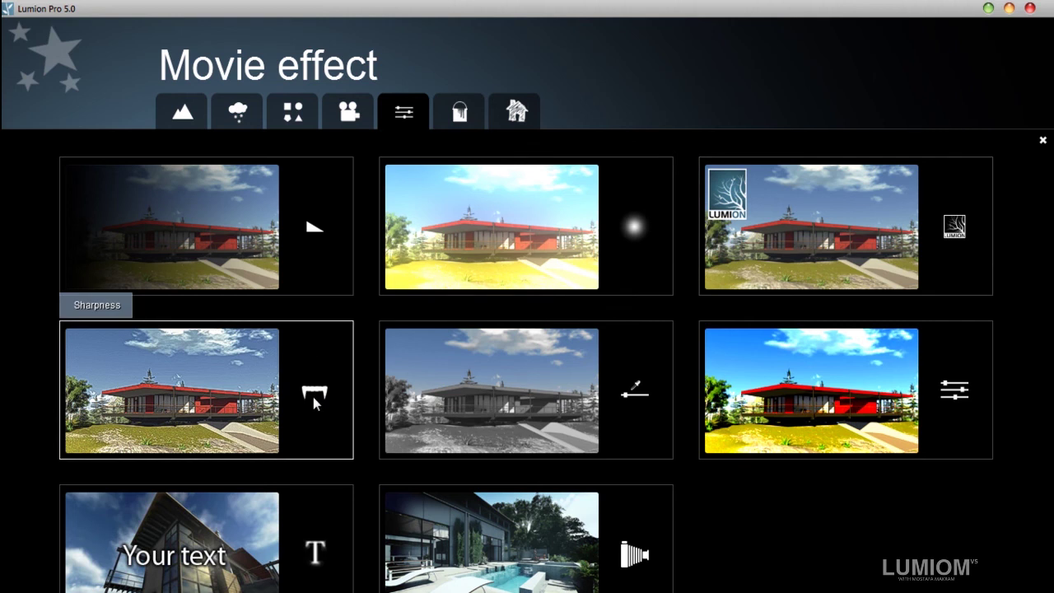
# Step: Dismiss the Movie effect library with its close X without adding an effect
pyautogui.click(1044, 141)
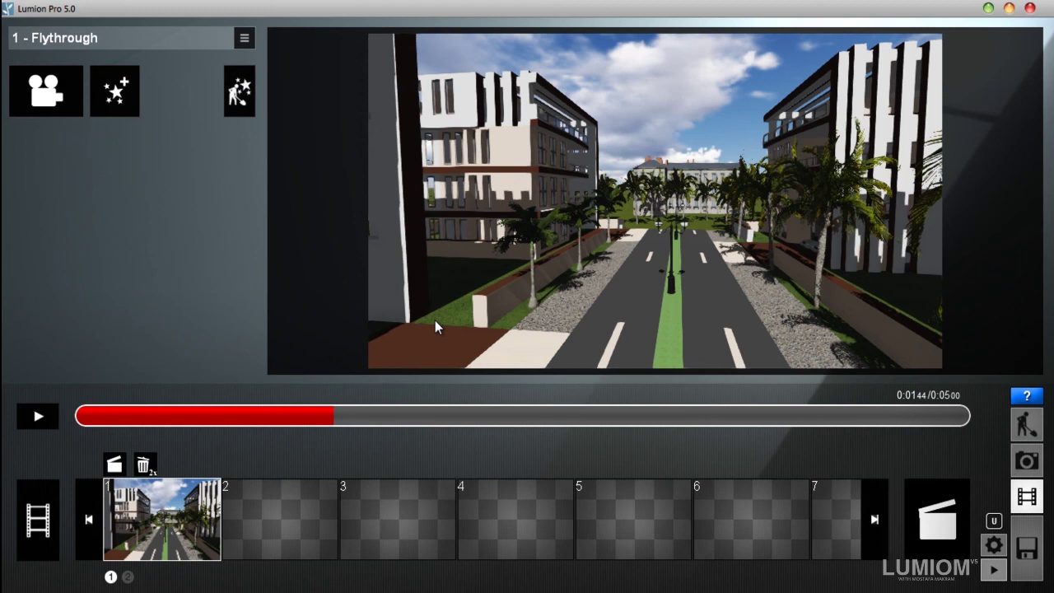